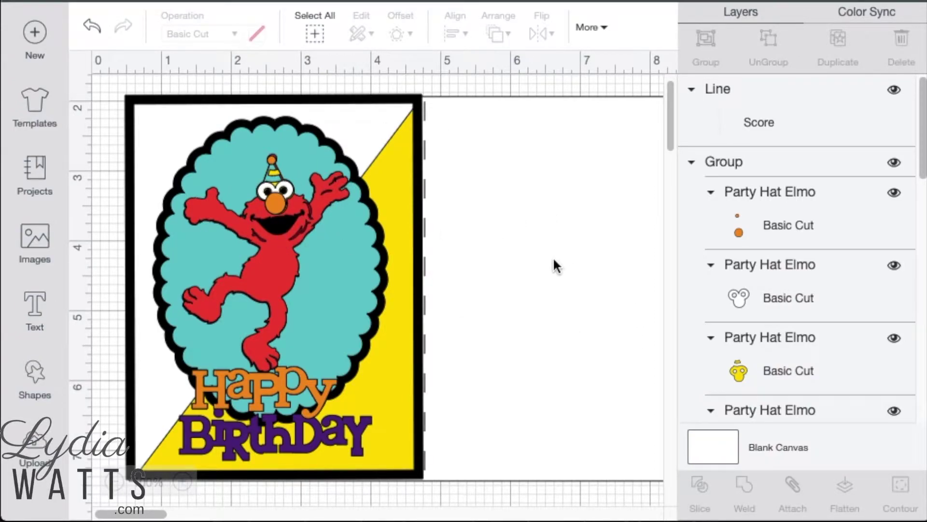
# Step: Hide the Elmo card-front group, leaving only the blank card base and its score line
pyautogui.click(295, 247)
pyautogui.click(894, 91)
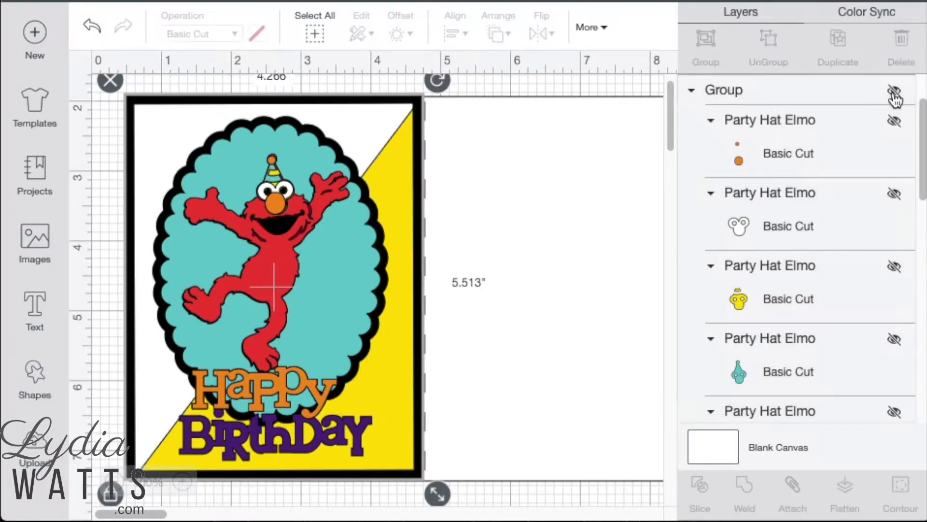
pyautogui.click(130, 514)
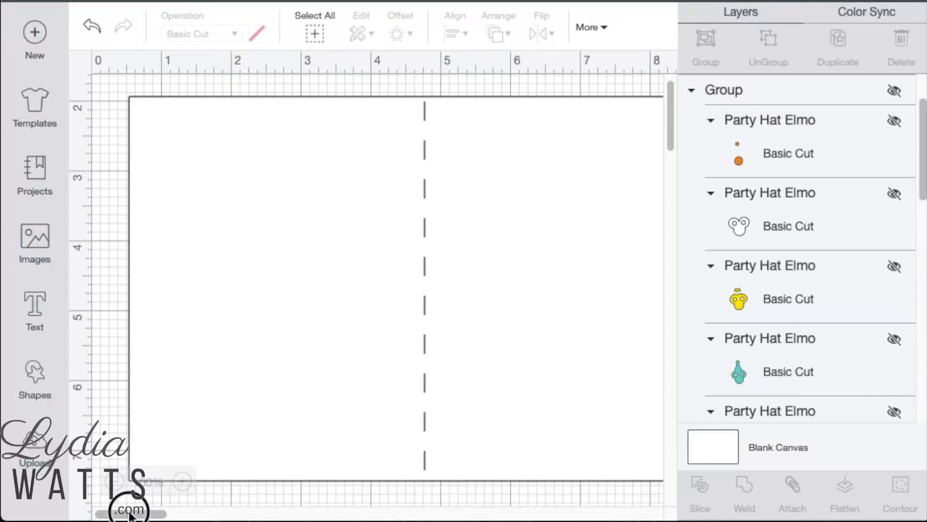
pyautogui.moveTo(129, 514); pyautogui.dragTo(134, 514)
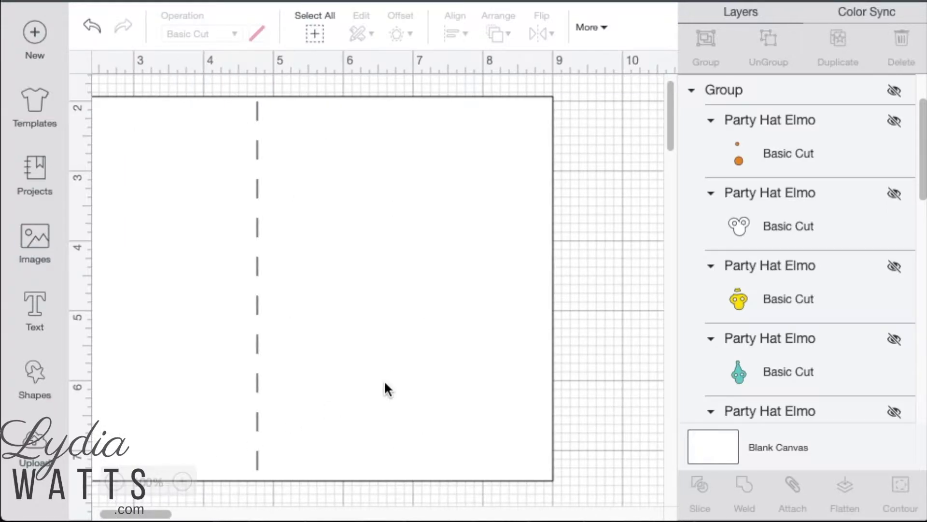
# Step: Add a text box and set its font to Birthday Bash from the non-kerned Writing fonts
pyautogui.click(43, 312)
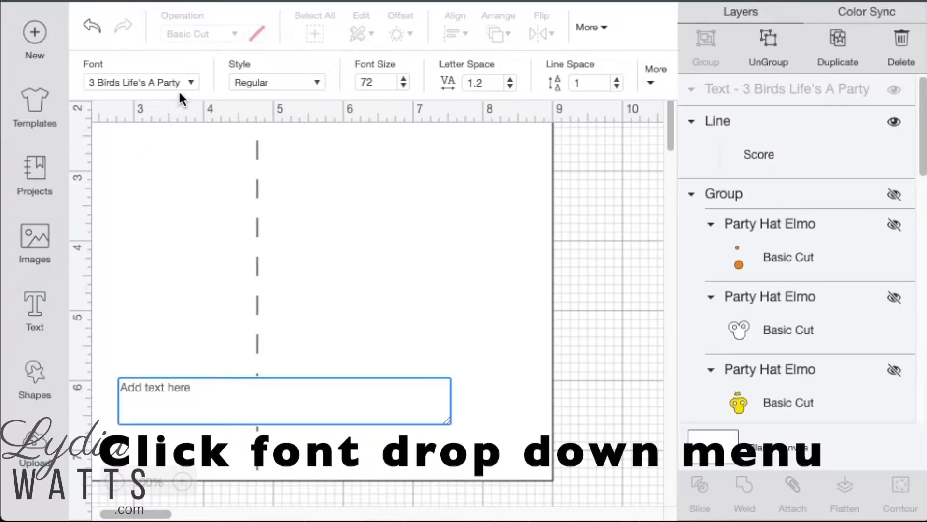
pyautogui.click(191, 83)
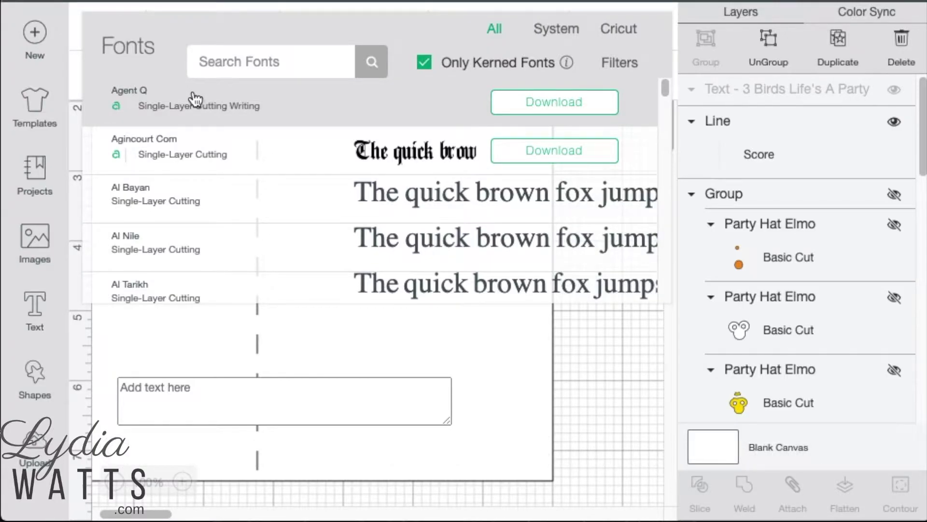
pyautogui.click(423, 63)
pyautogui.click(620, 63)
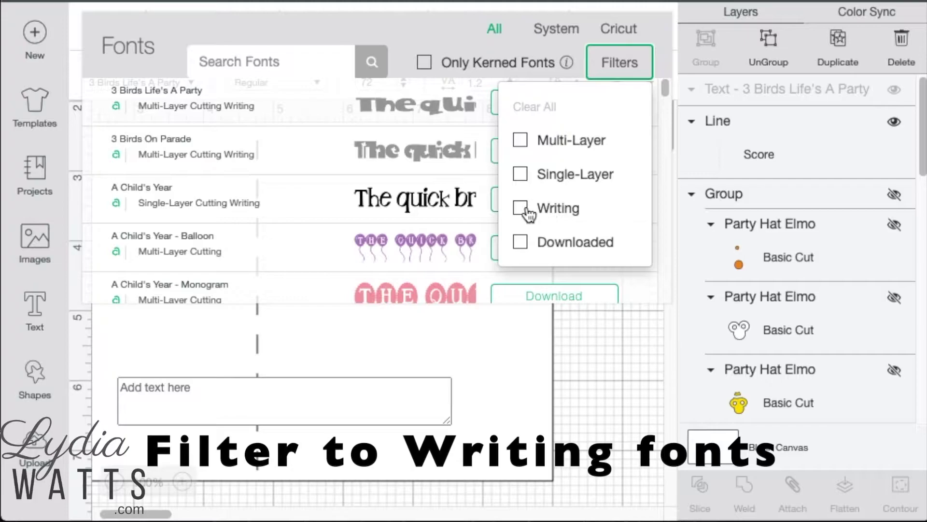
pyautogui.click(522, 209)
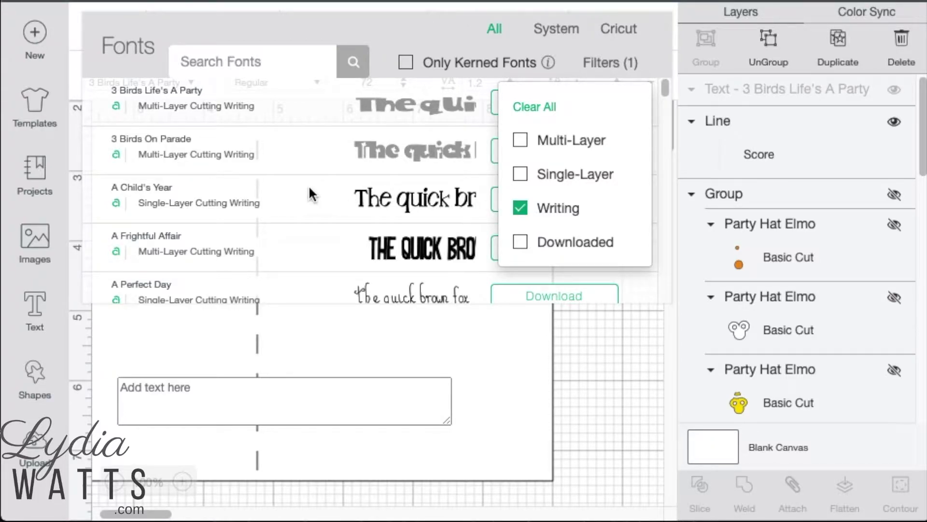
pyautogui.click(210, 193)
pyautogui.scroll(-20, 210, 198)
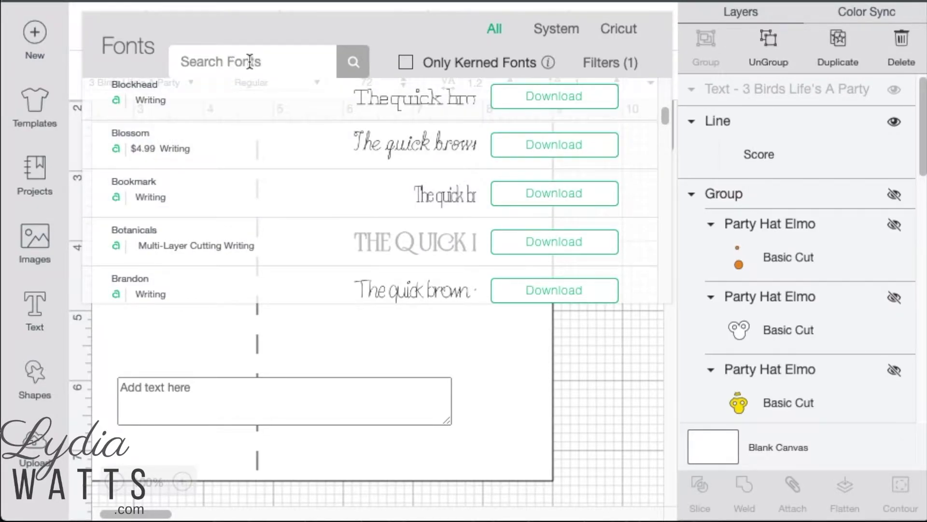
pyautogui.scroll(-5, 217, 183)
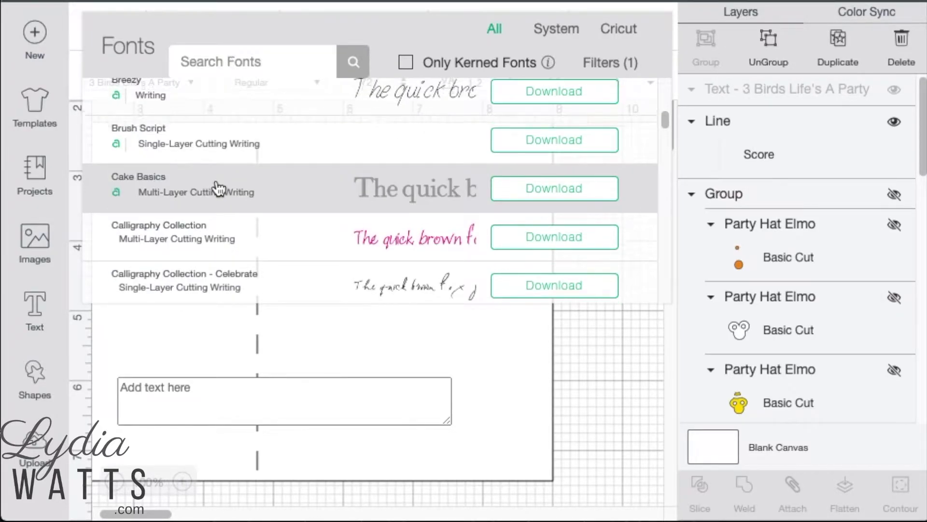
pyautogui.scroll(9, 218, 189)
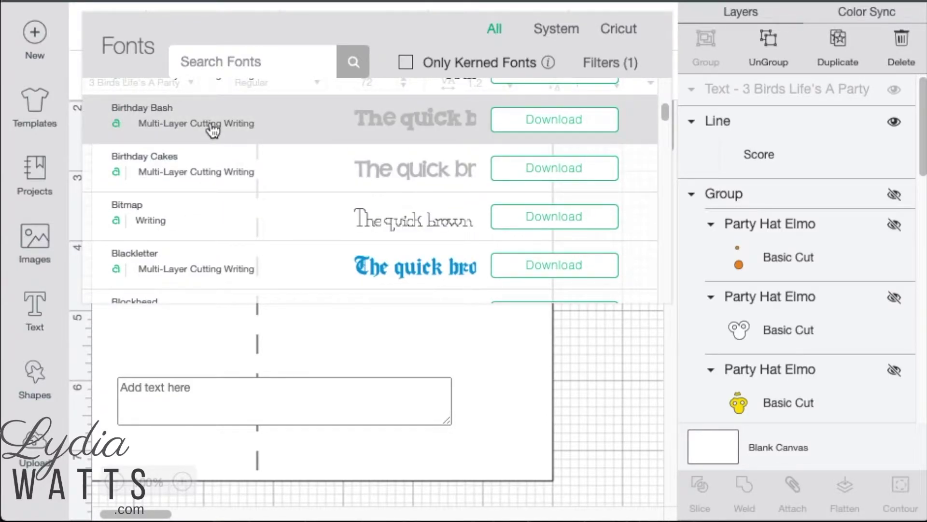
pyautogui.click(212, 125)
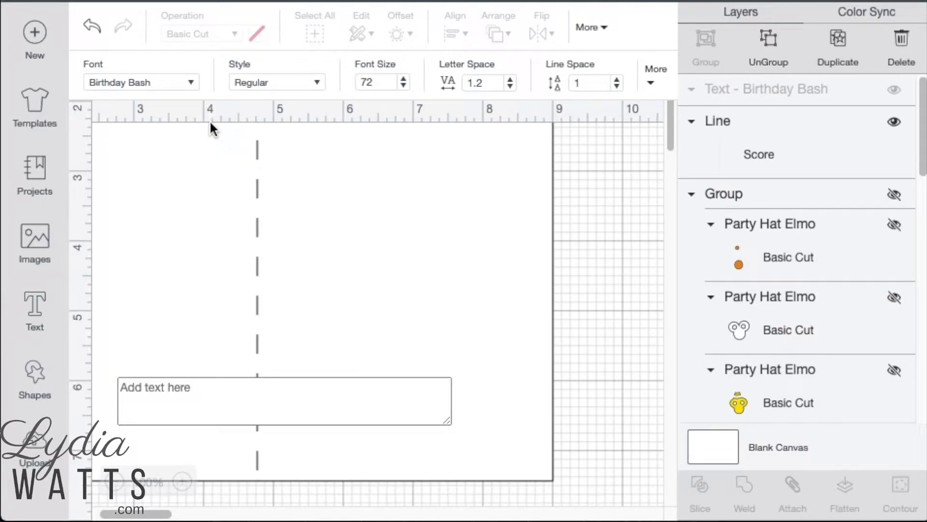
# Step: Type the greeting 'We're leaping with joy FOUR you!', correcting the final word
pyautogui.click(225, 390)
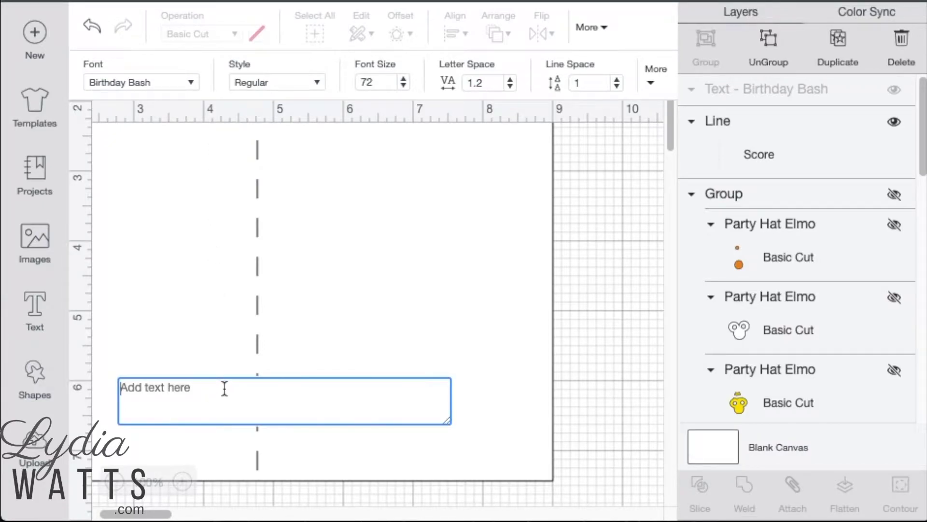
pyautogui.write("We're ")
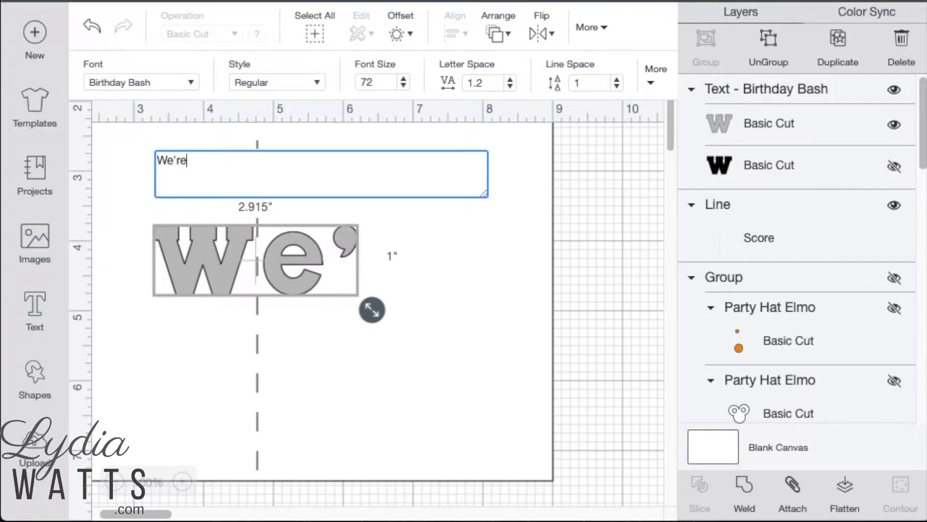
pyautogui.write('leap')
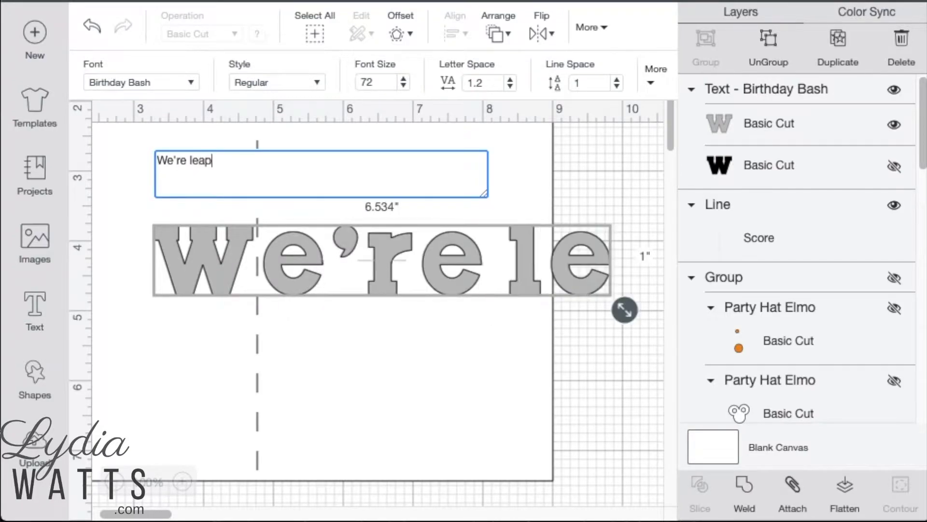
pyautogui.write('ing with joy')
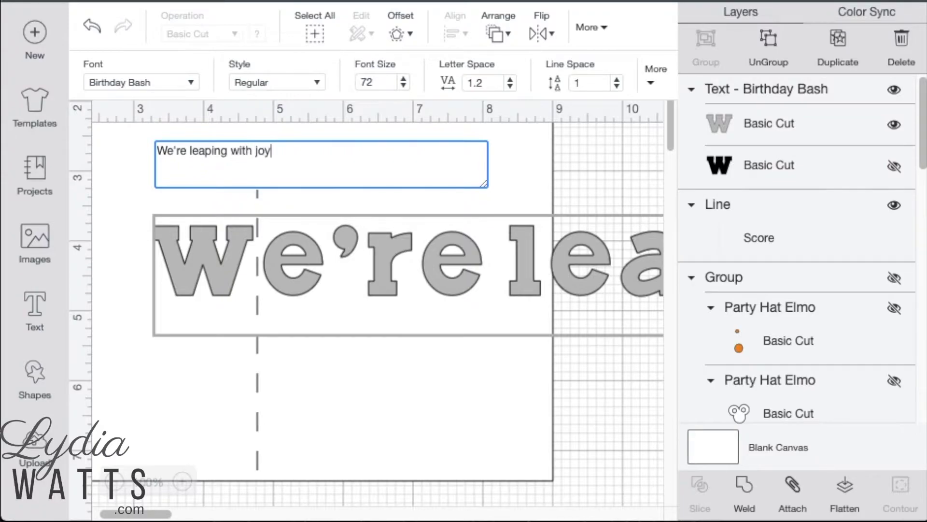
pyautogui.write(' FOUR YOU')
pyautogui.press('BackSpace')
pyautogui.press('BackSpace')
pyautogui.press('BackSpace')
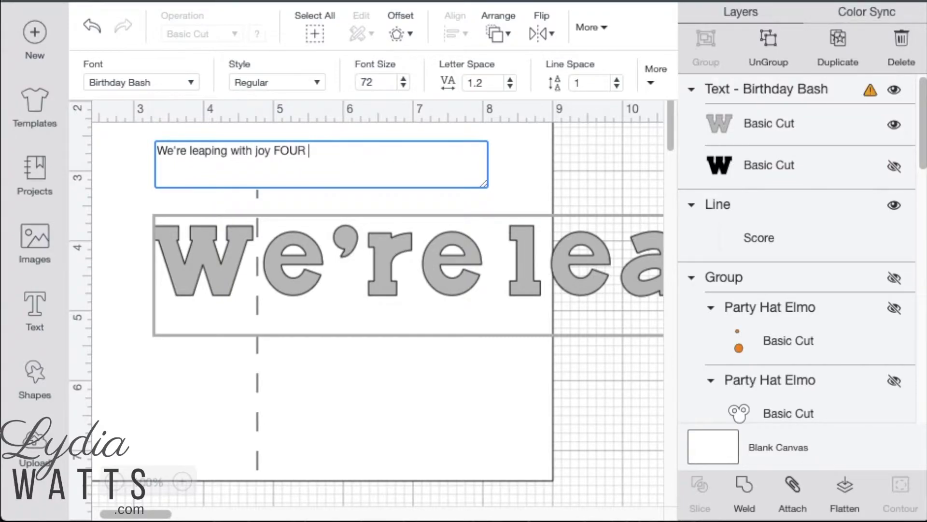
pyautogui.write('you!')
pyautogui.click(208, 251)
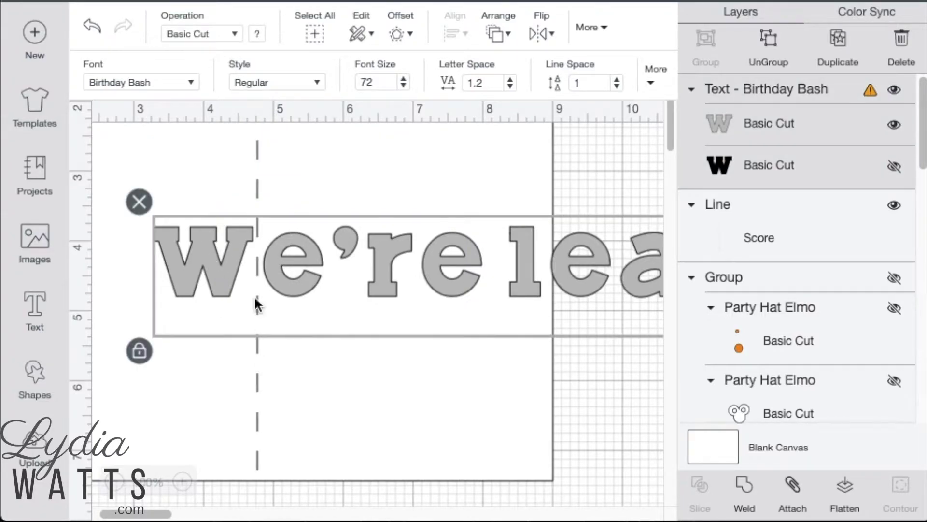
pyautogui.click(235, 35)
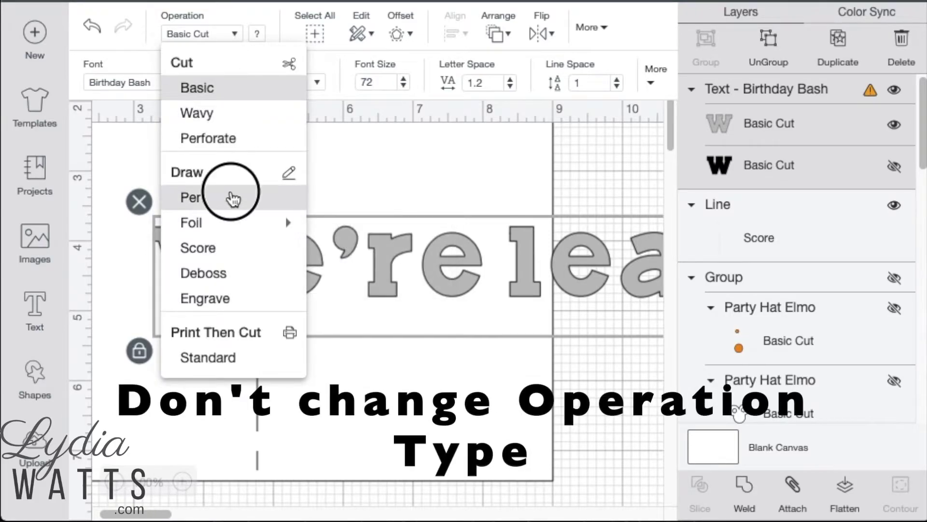
pyautogui.click(232, 198)
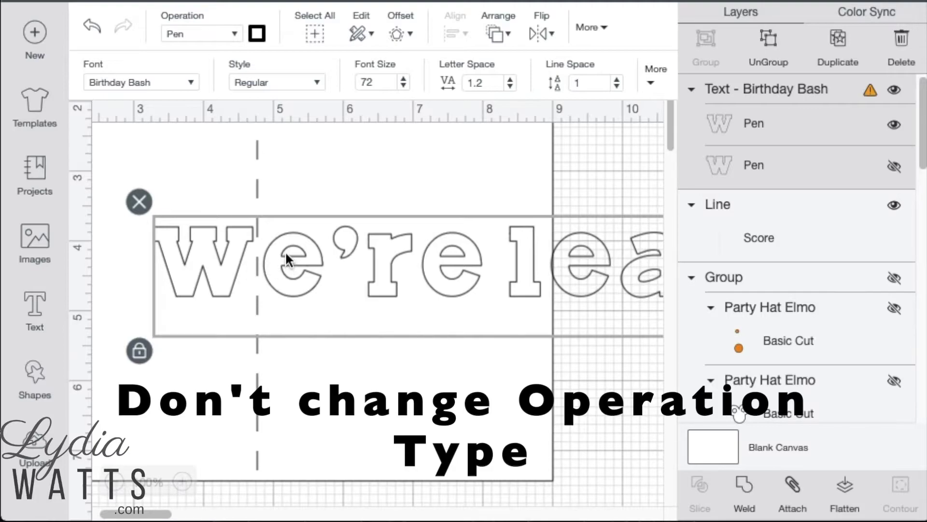
pyautogui.click(224, 32)
pyautogui.click(225, 37)
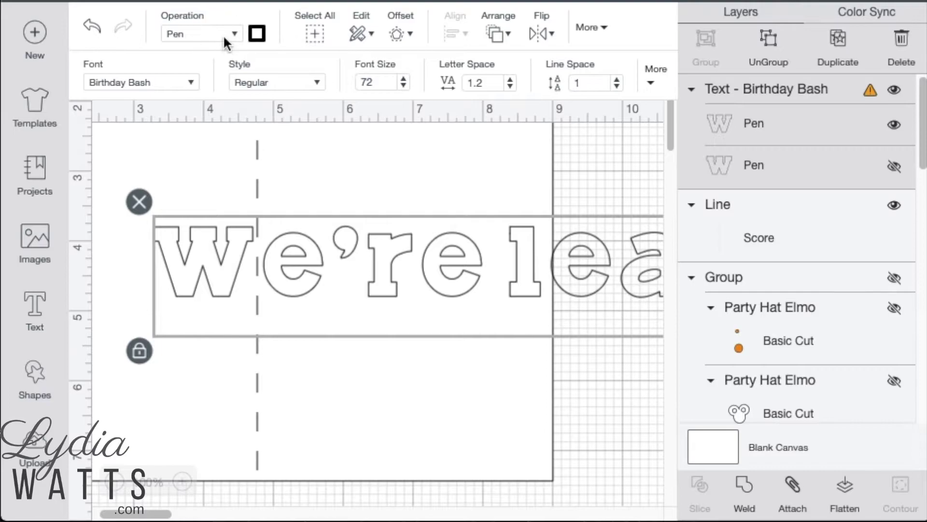
pyautogui.click(225, 34)
pyautogui.click(200, 90)
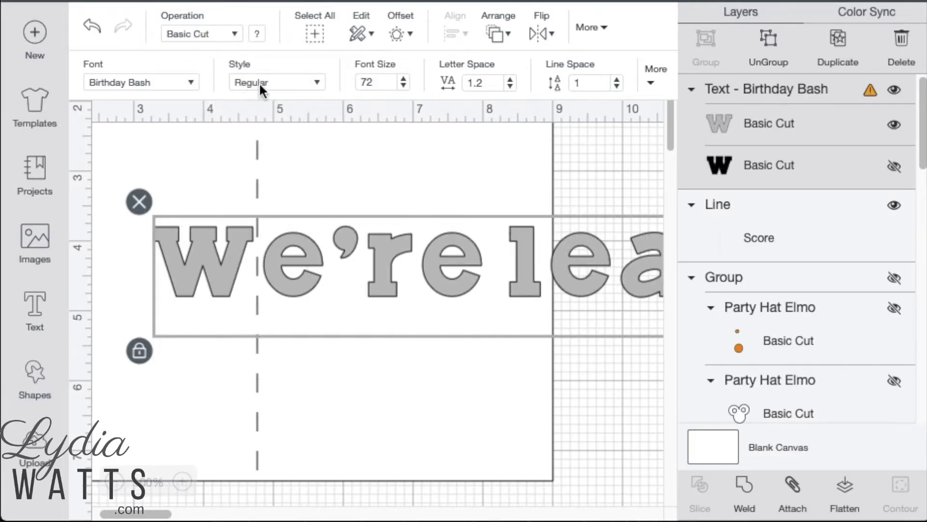
# Step: Switch the greeting to the Writing pen style and place the cursor before 'joy'
pyautogui.click(259, 83)
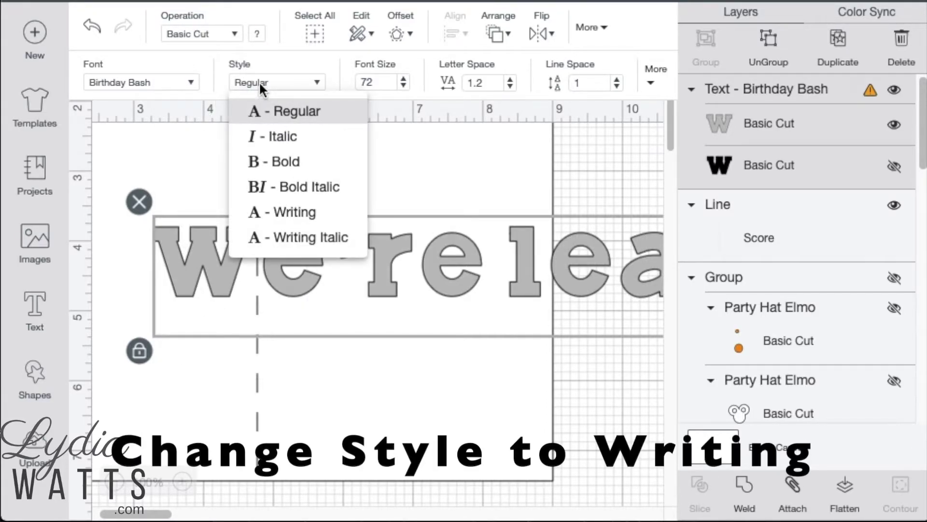
pyautogui.click(305, 220)
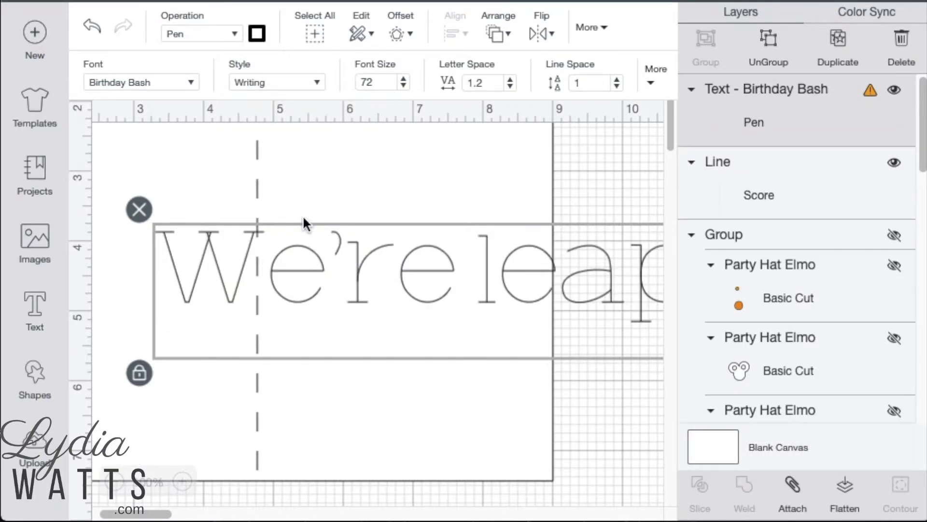
pyautogui.doubleClick(361, 290)
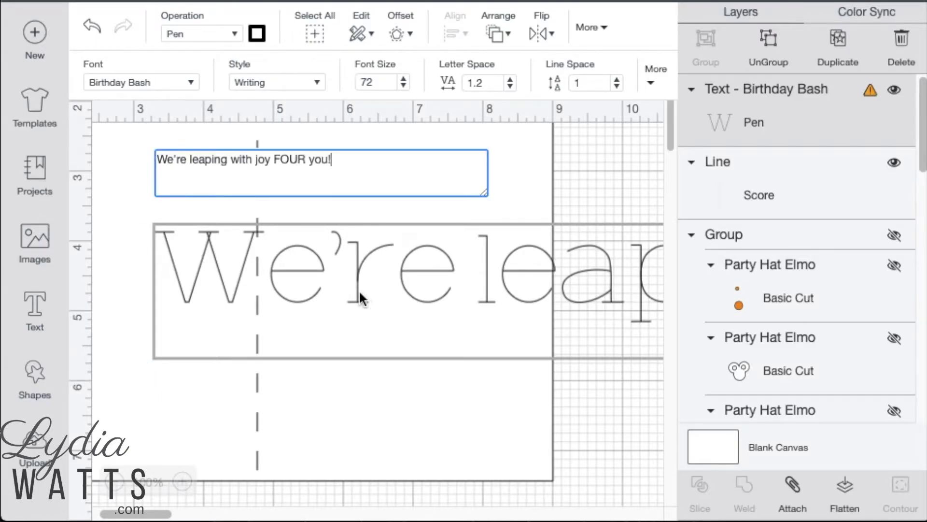
pyautogui.click(253, 160)
# Step: Break the greeting before 'joy' into two lines and center-align them
pyautogui.press('Return')
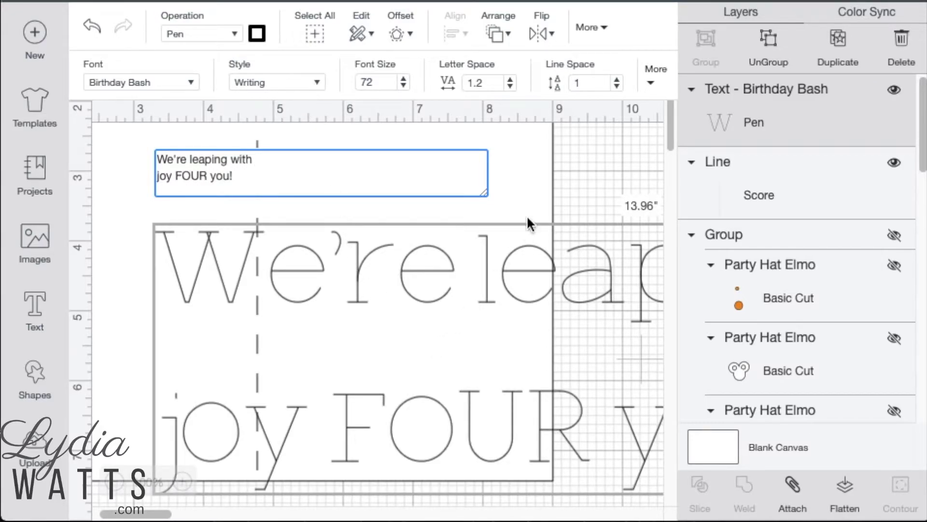
pyautogui.click(648, 78)
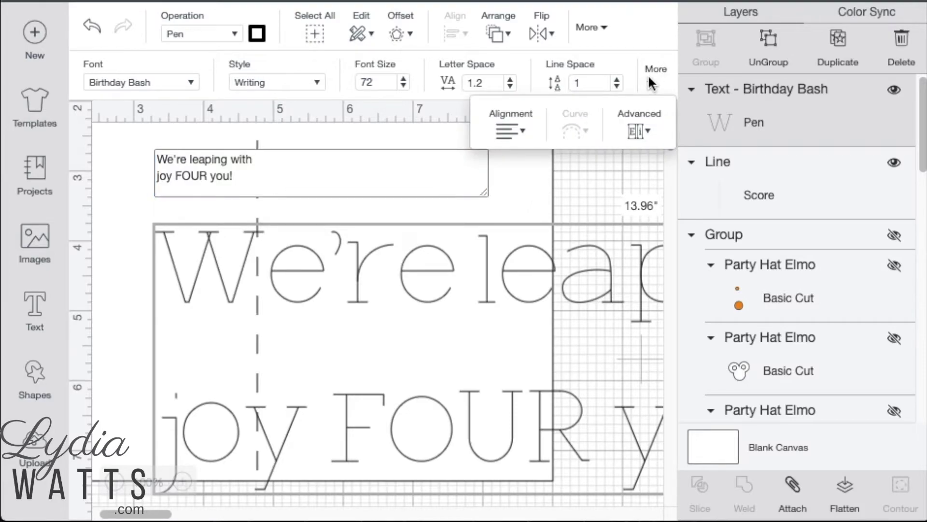
pyautogui.click(500, 128)
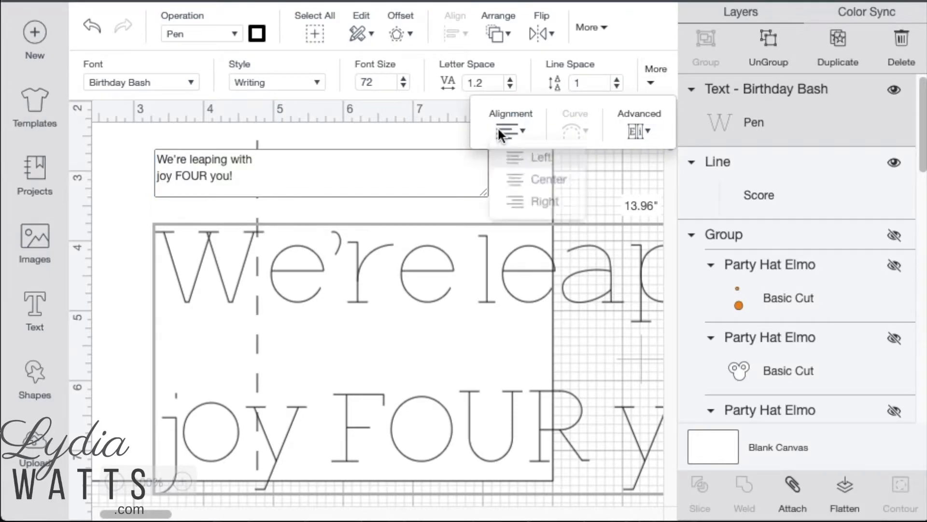
pyautogui.click(510, 185)
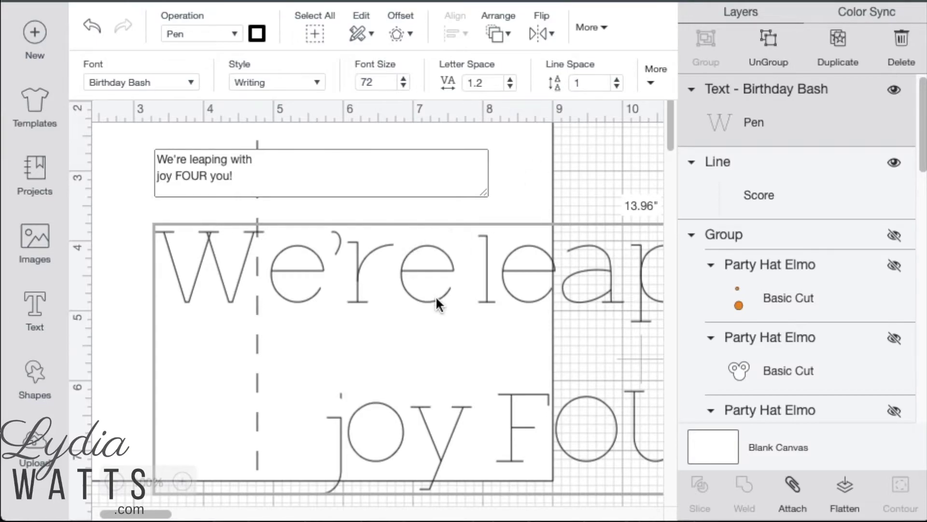
pyautogui.scroll(1, 435, 295)
pyautogui.scroll(5, 434, 303)
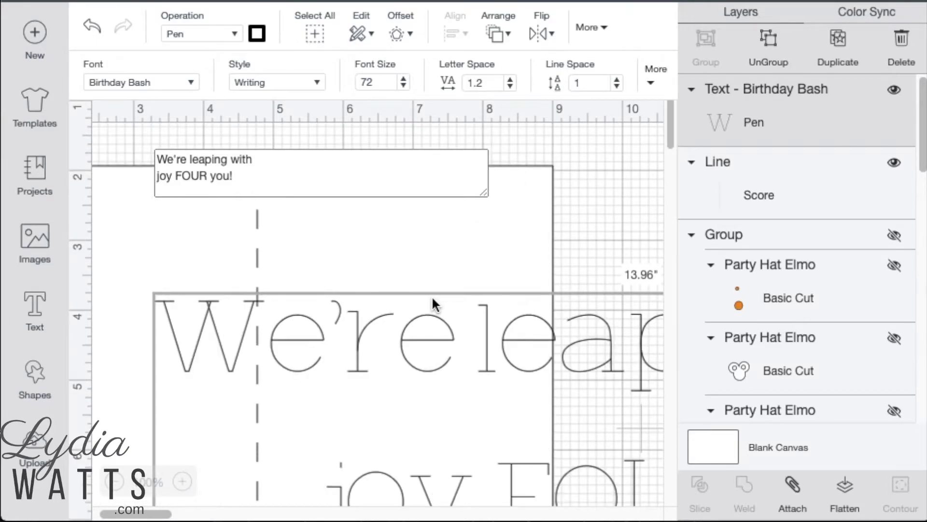
# Step: Set the greeting's width to 4 inches in the size settings
pyautogui.click(413, 319)
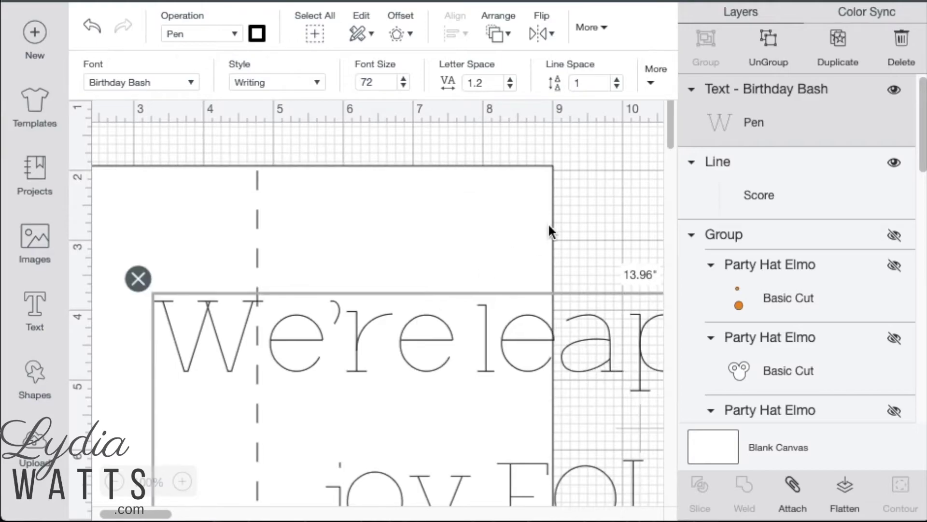
pyautogui.click(656, 73)
pyautogui.click(605, 25)
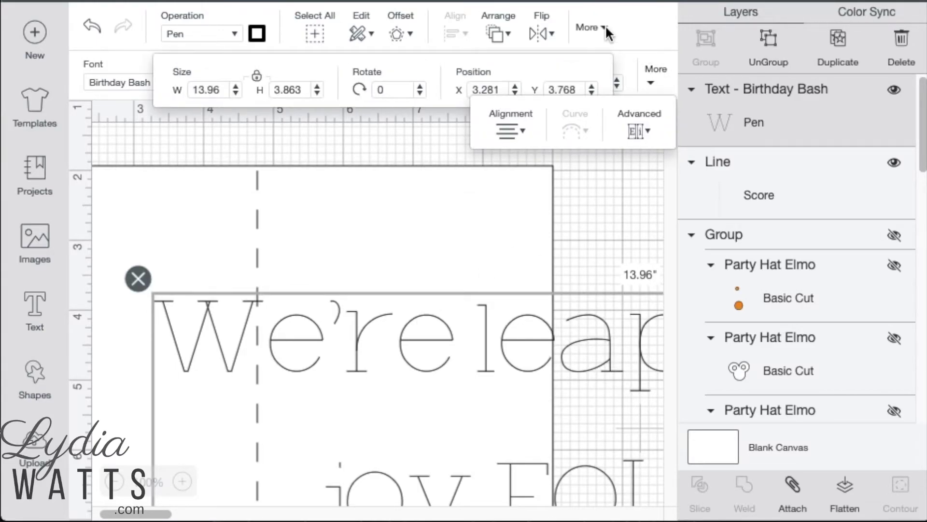
pyautogui.click(217, 91)
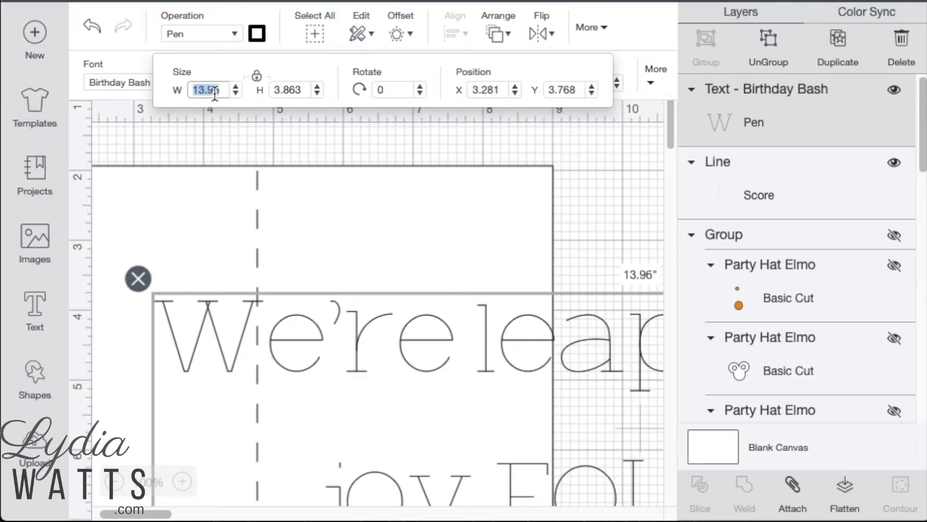
pyautogui.write('4')
pyautogui.press('Return')
# Step: Move the text onto the card's right half and shrink it to about 3.85 inches wide
pyautogui.moveTo(320, 362); pyautogui.dragTo(434, 248)
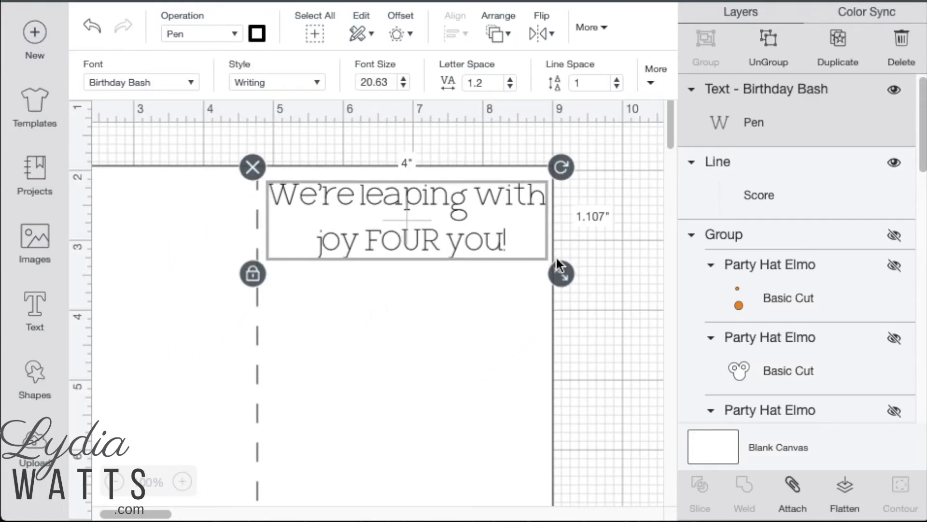
pyautogui.moveTo(562, 274); pyautogui.dragTo(550, 266)
pyautogui.moveTo(469, 242); pyautogui.dragTo(473, 242)
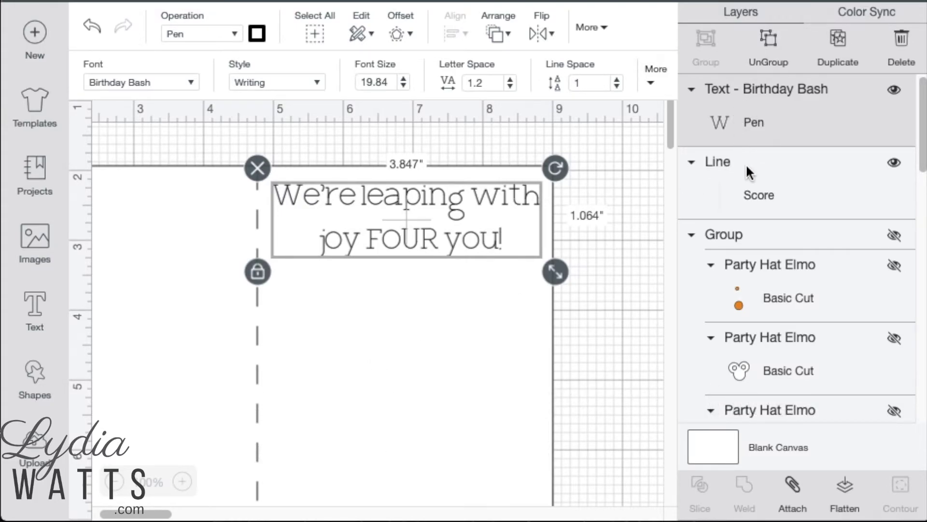
# Step: Select the greeting, score line and card base square and attach them as one layer
pyautogui.scroll(-10, 754, 313)
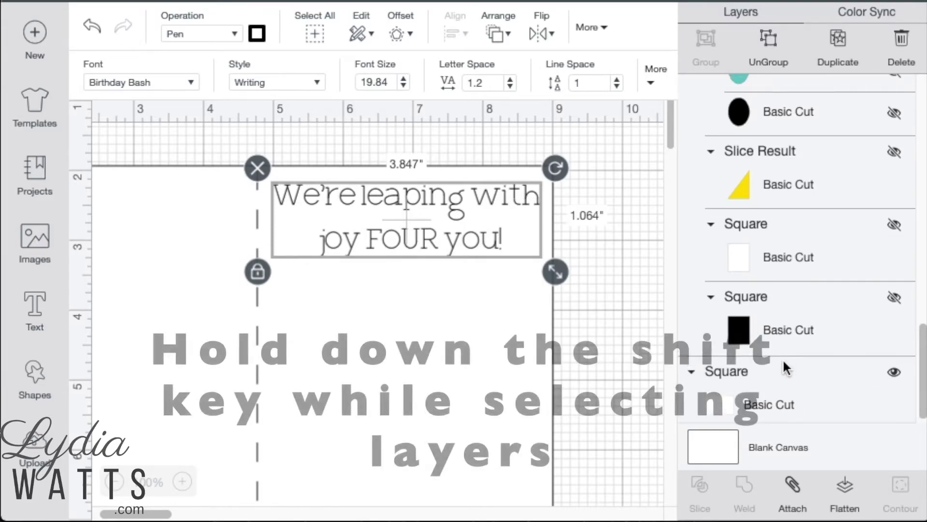
pyautogui.scroll(10, 783, 358)
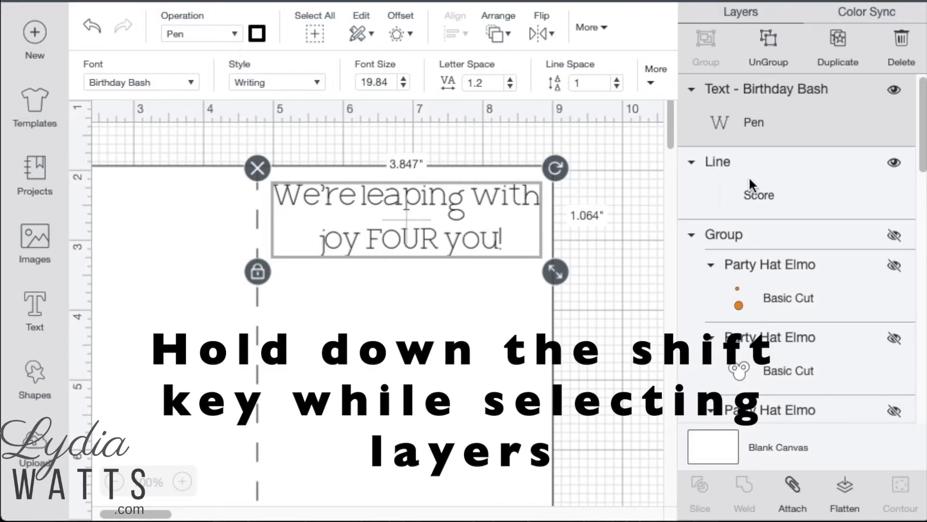
pyautogui.keyDown('shift'); pyautogui.click(748, 180); pyautogui.keyUp('shift')
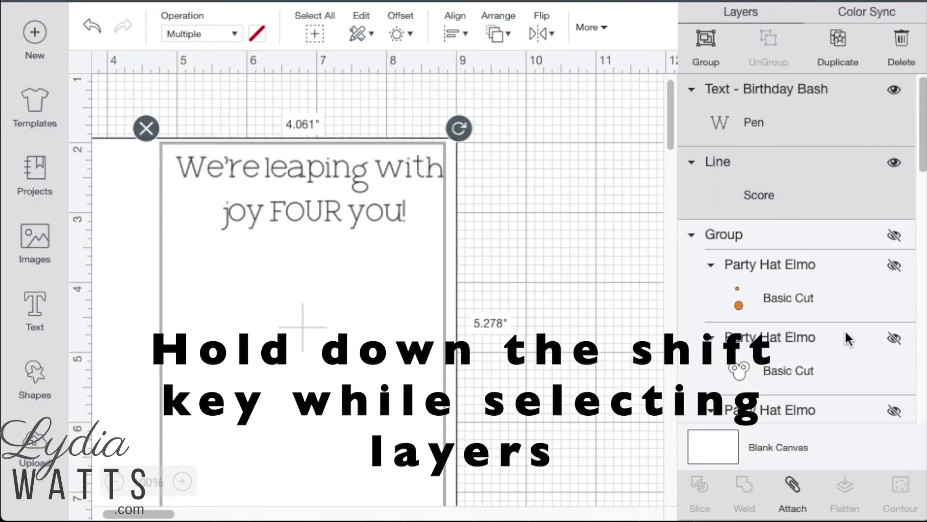
pyautogui.scroll(-10, 832, 329)
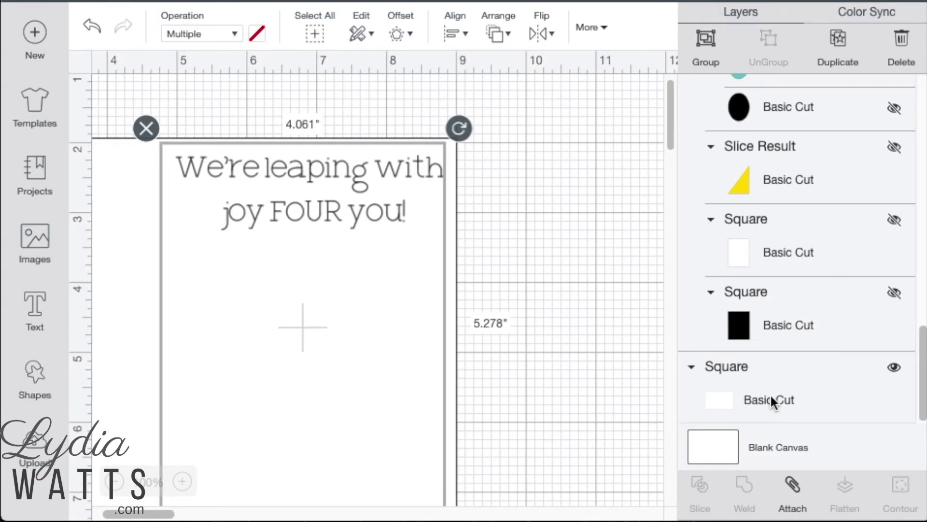
pyautogui.hotkey('ctrl', 'a')
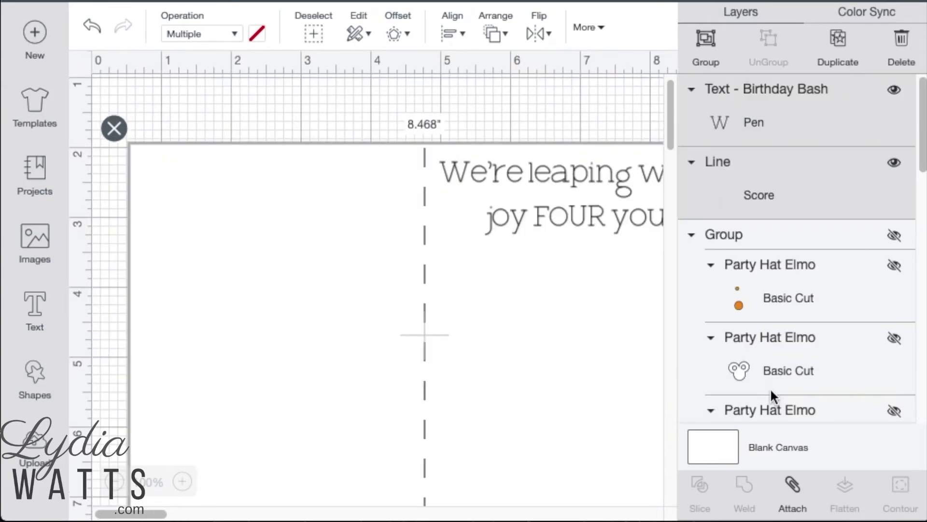
pyautogui.click(794, 495)
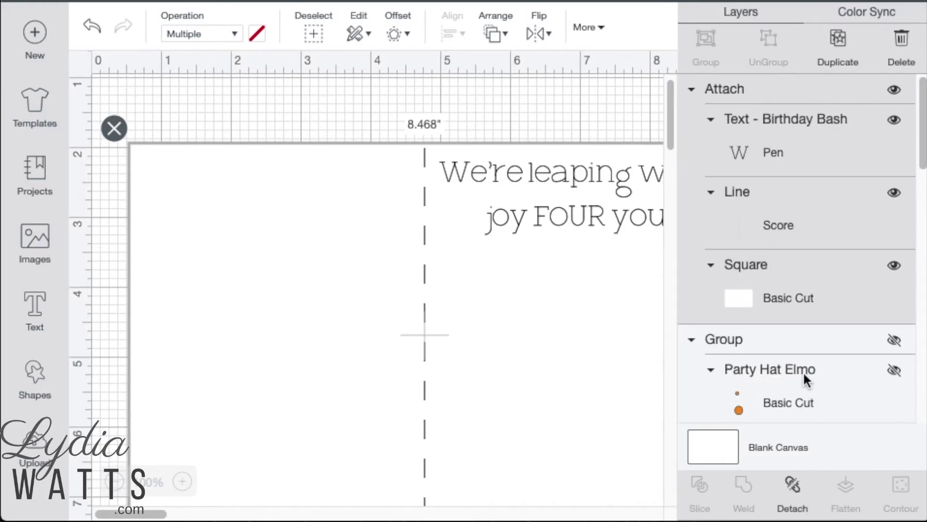
# Step: Unhide the Elmo card front and send the attached card base to the back
pyautogui.click(895, 342)
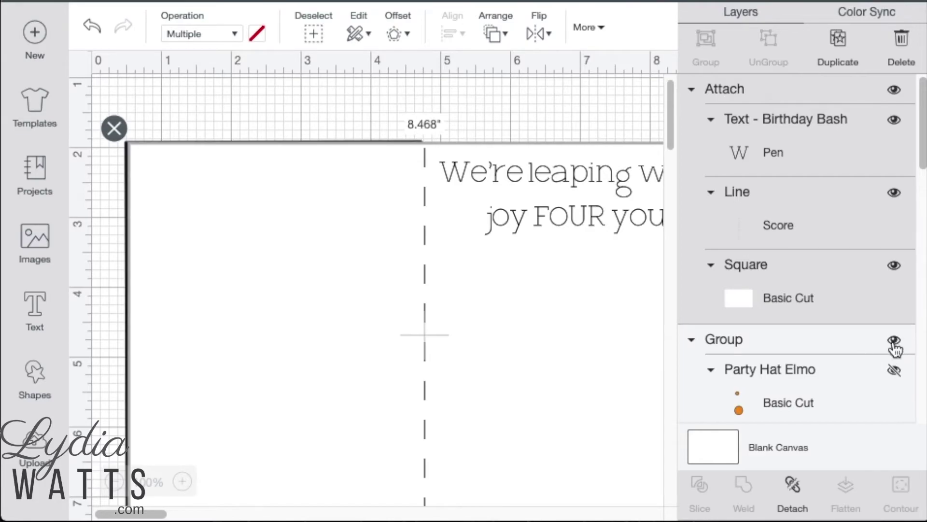
pyautogui.click(541, 370)
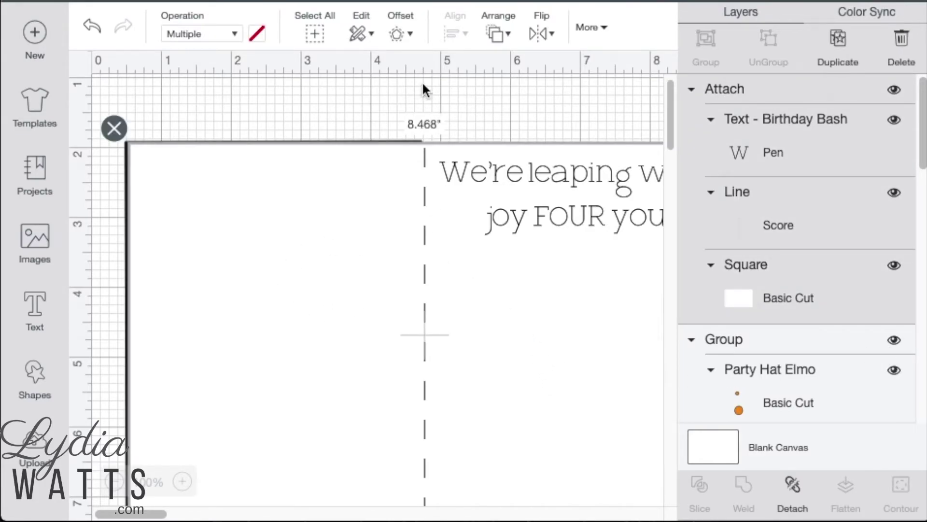
pyautogui.click(493, 35)
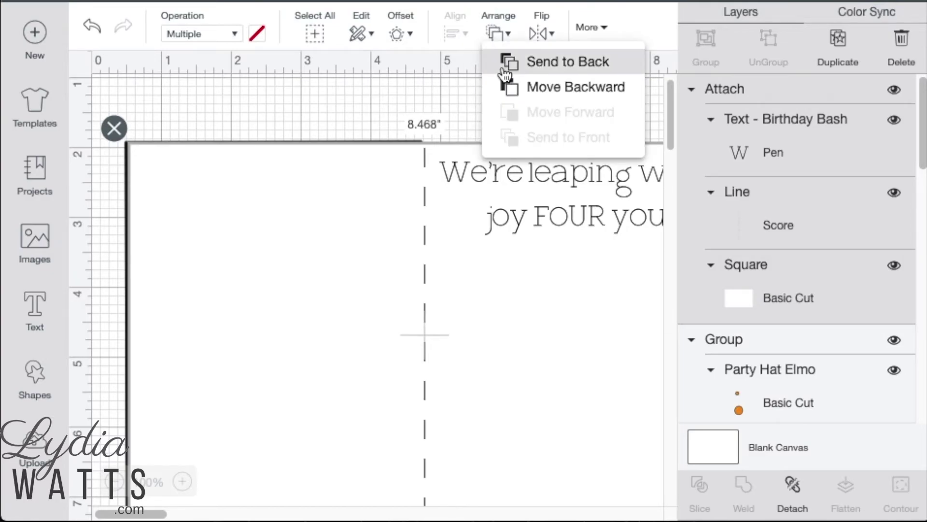
pyautogui.click(502, 62)
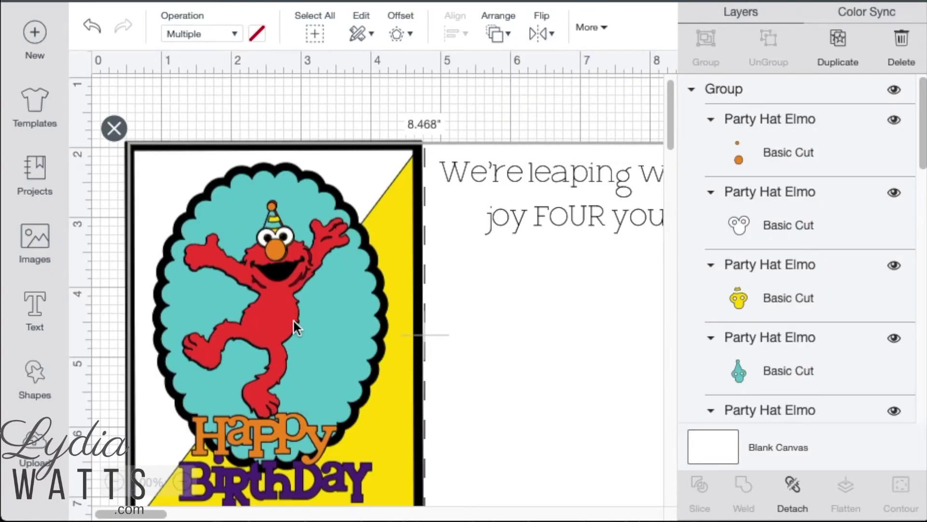
pyautogui.scroll(-10, 724, 421)
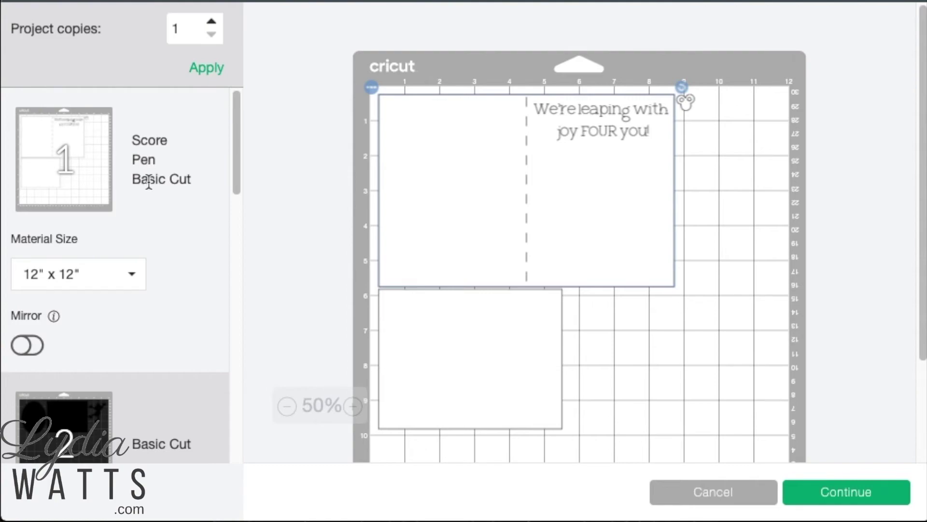
# Step: Accept the mat preview with the scored card and greeting and continue to material setup
pyautogui.click(846, 498)
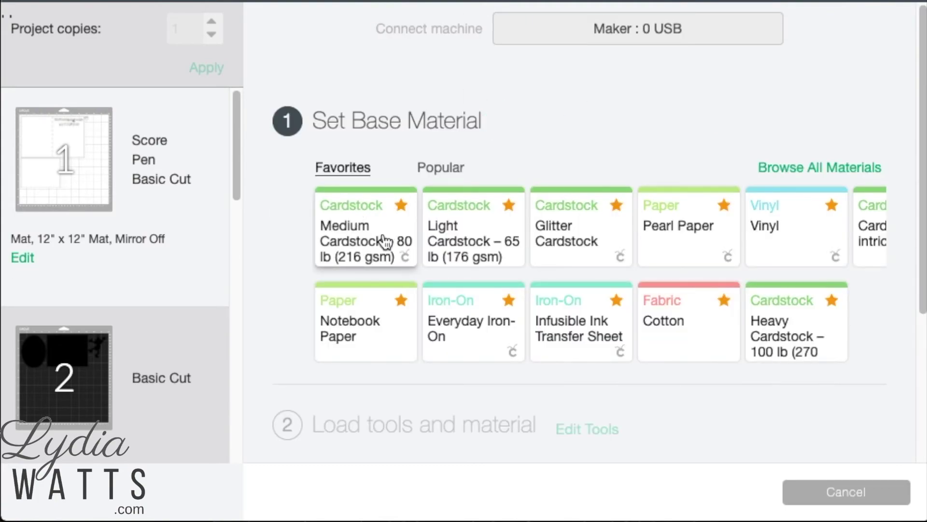
# Step: Choose Medium Cardstock – 80 lb (216 gsm) as the base material
pyautogui.click(384, 240)
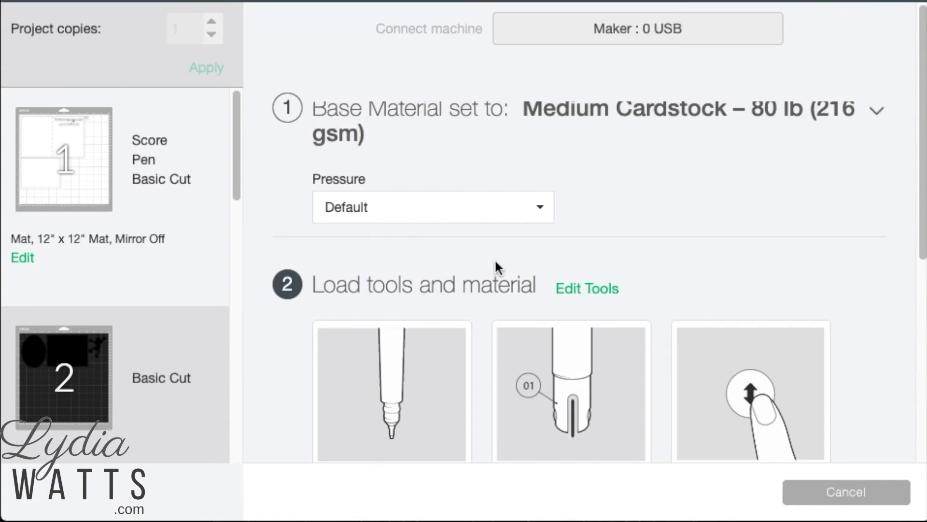
pyautogui.scroll(-3, 479, 283)
pyautogui.scroll(-1, 478, 284)
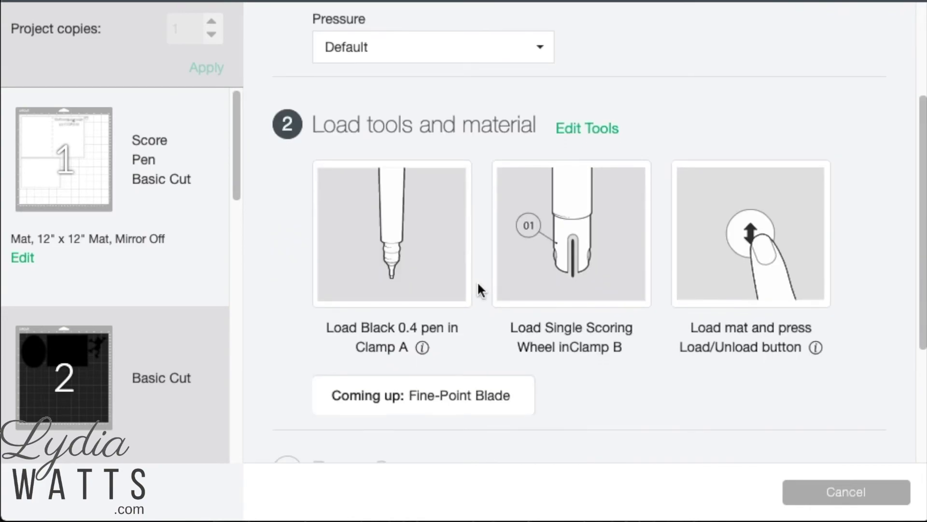